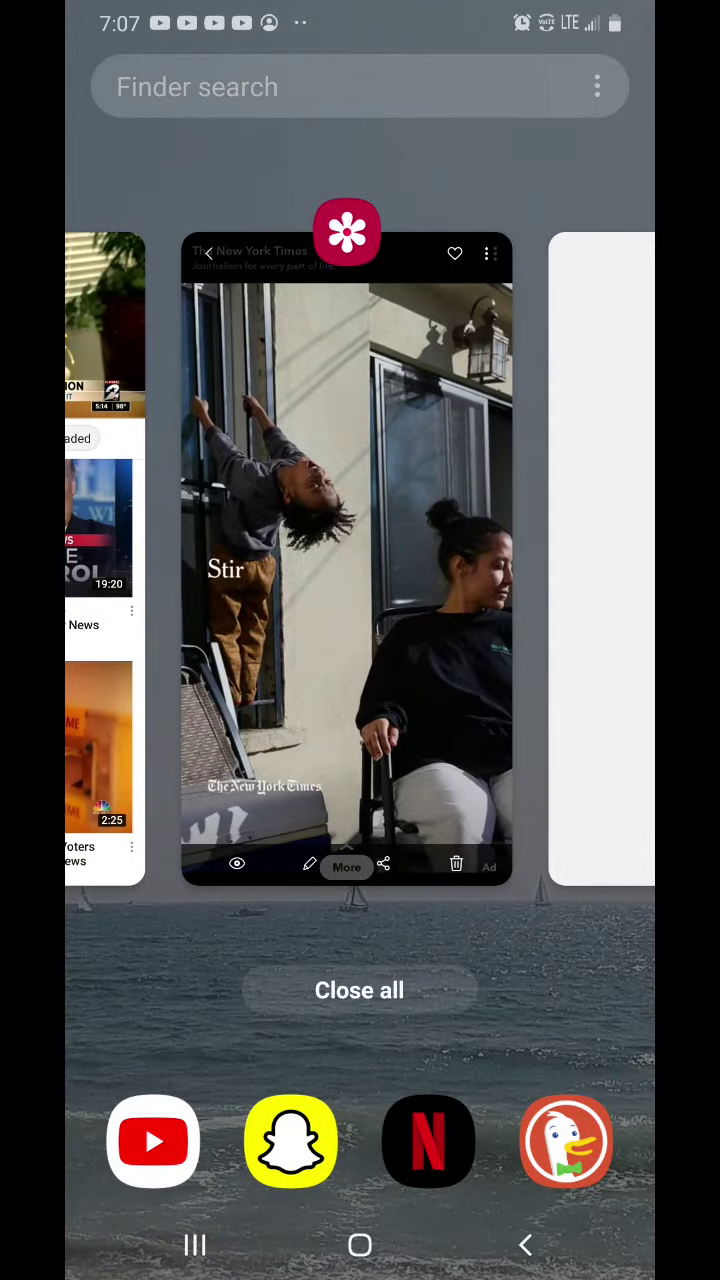
# Swipe back and forth between the YouTube eviction news still and the saved NYT photo.
pyautogui.moveTo(200, 560); pyautogui.dragTo(520, 560)
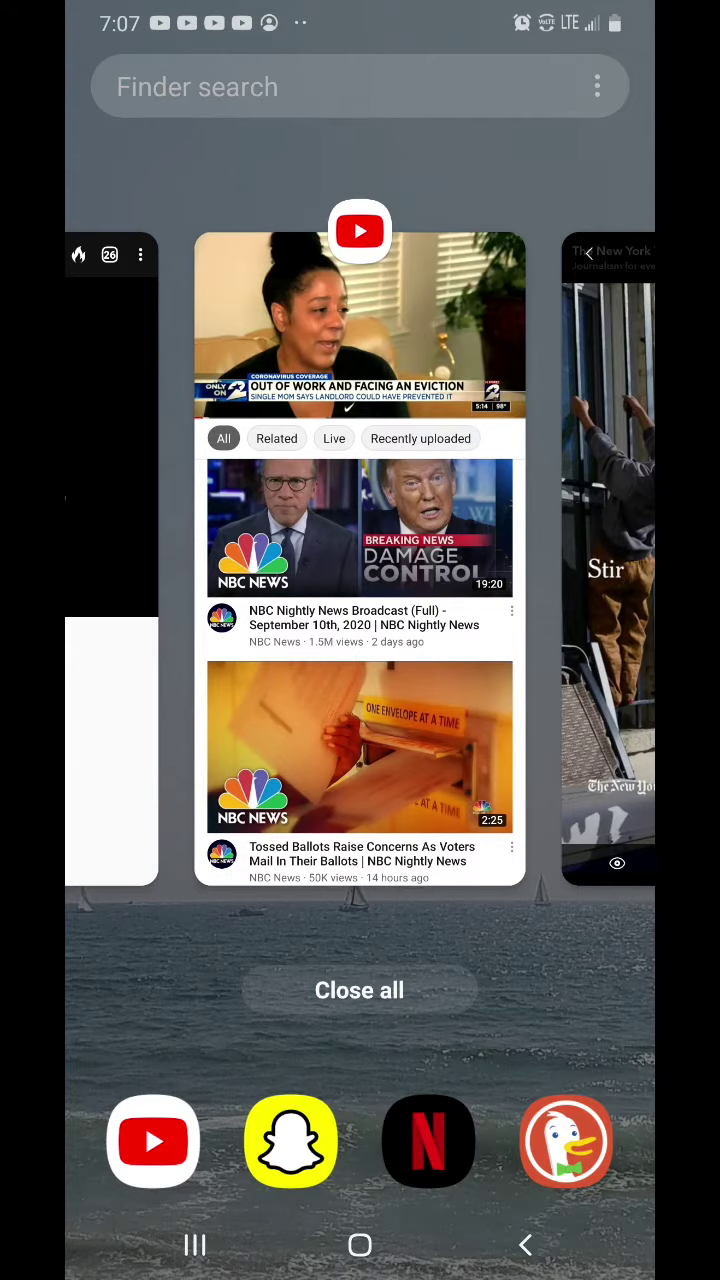
pyautogui.moveTo(520, 560); pyautogui.dragTo(200, 560)
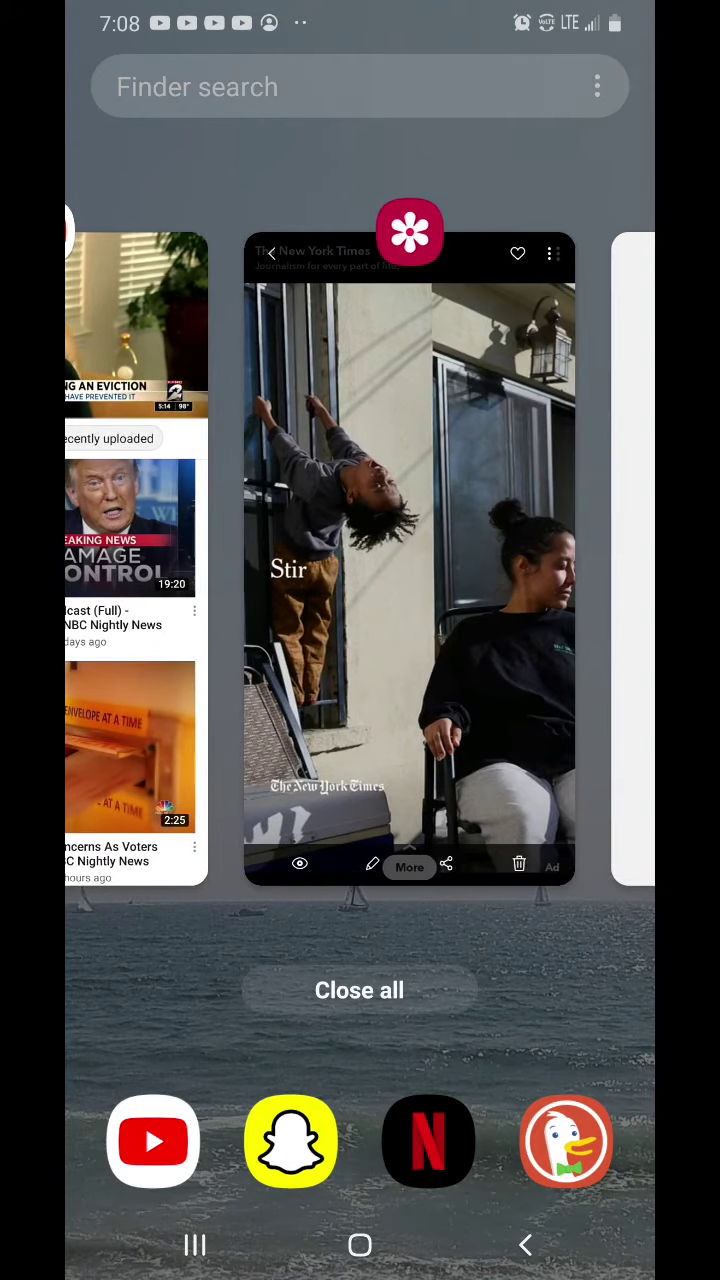
pyautogui.moveTo(150, 560); pyautogui.dragTo(470, 560)
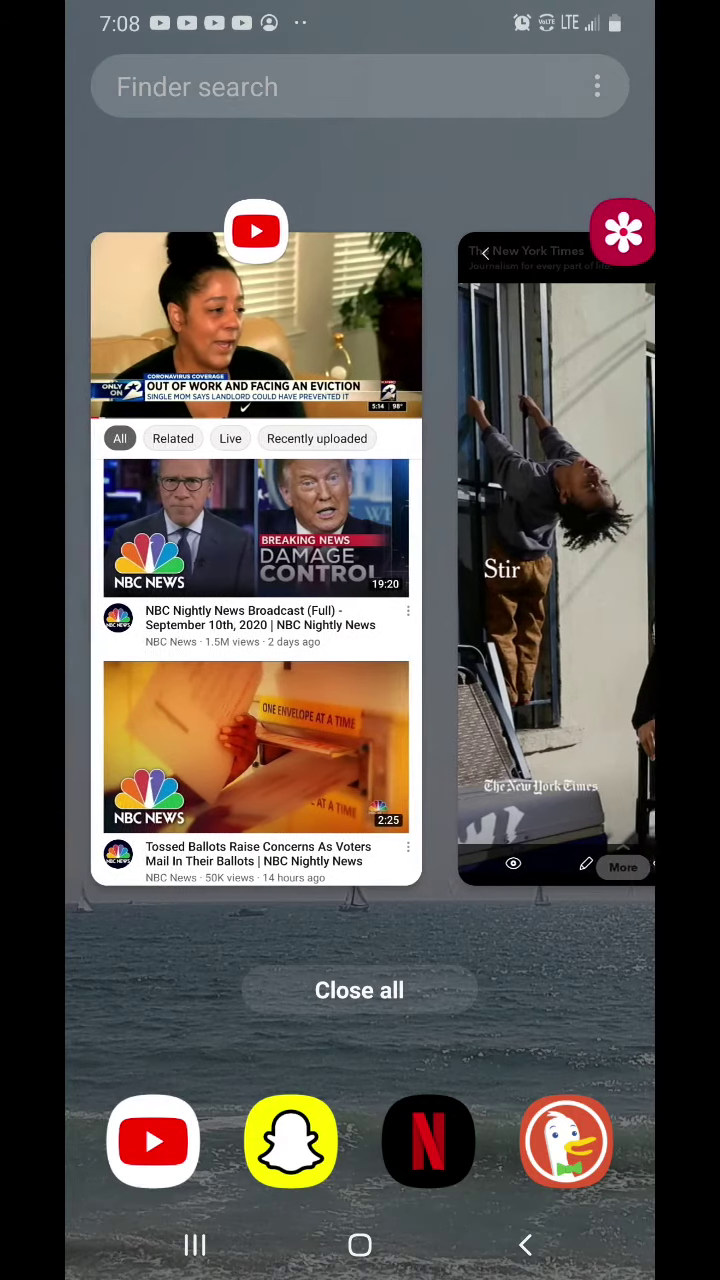
pyautogui.moveTo(560, 560); pyautogui.dragTo(250, 560)
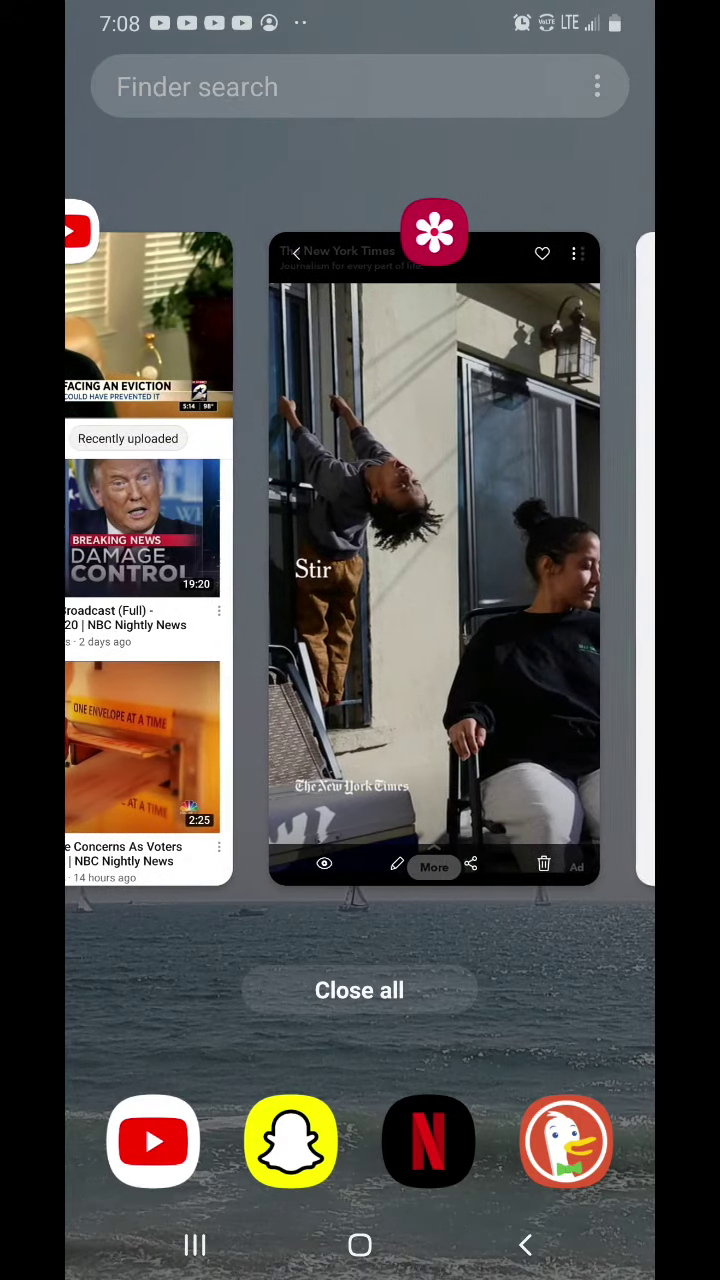
pyautogui.moveTo(470, 560); pyautogui.dragTo(435, 560)
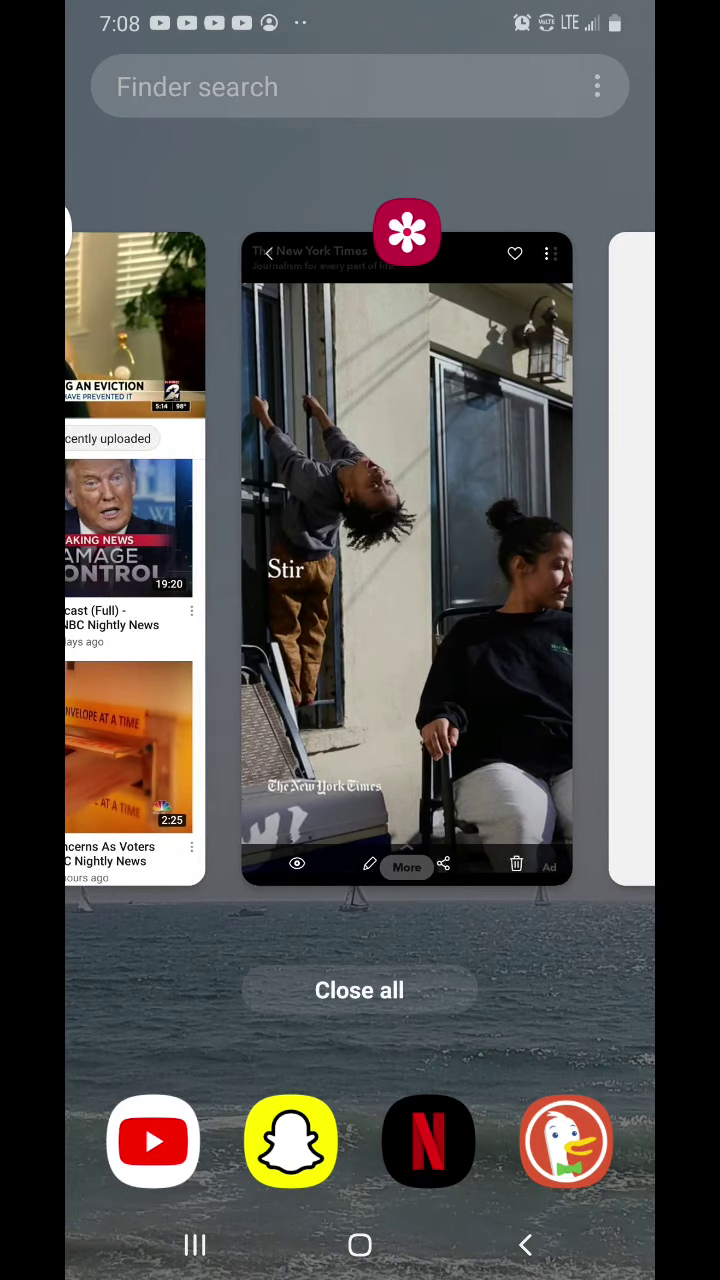
pyautogui.moveTo(200, 560); pyautogui.dragTo(500, 560)
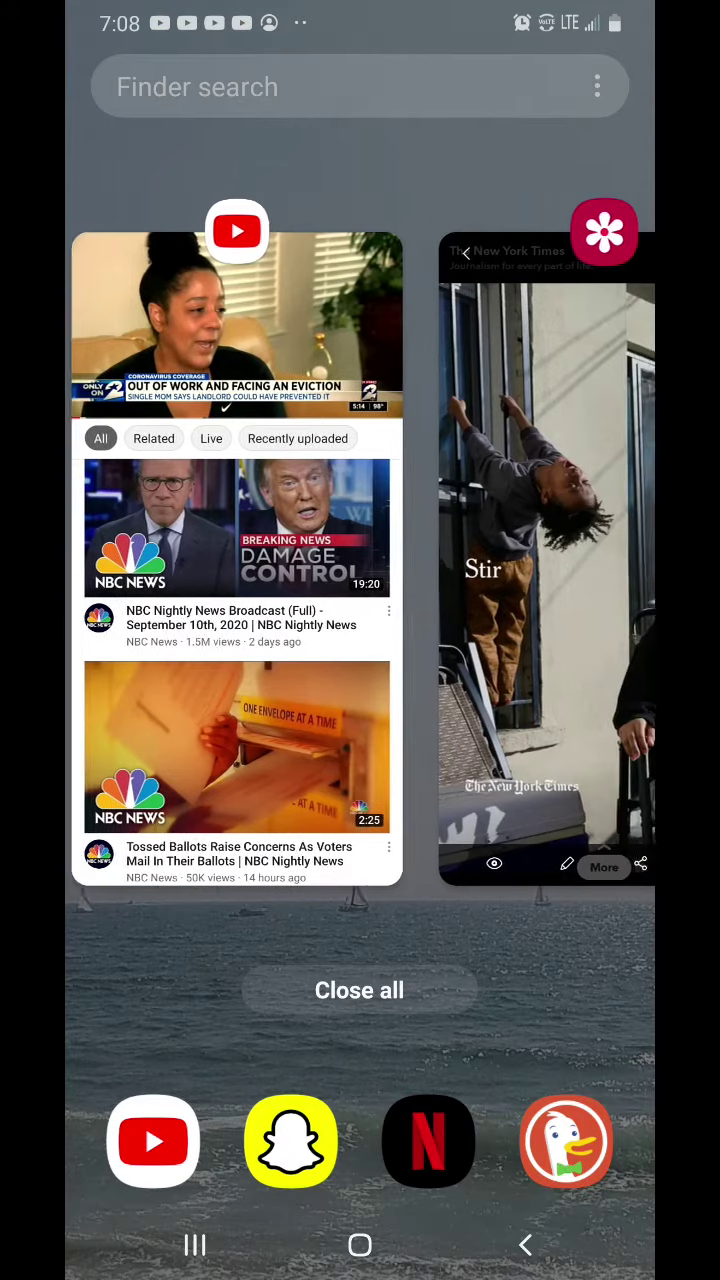
pyautogui.moveTo(550, 560); pyautogui.dragTo(350, 560)
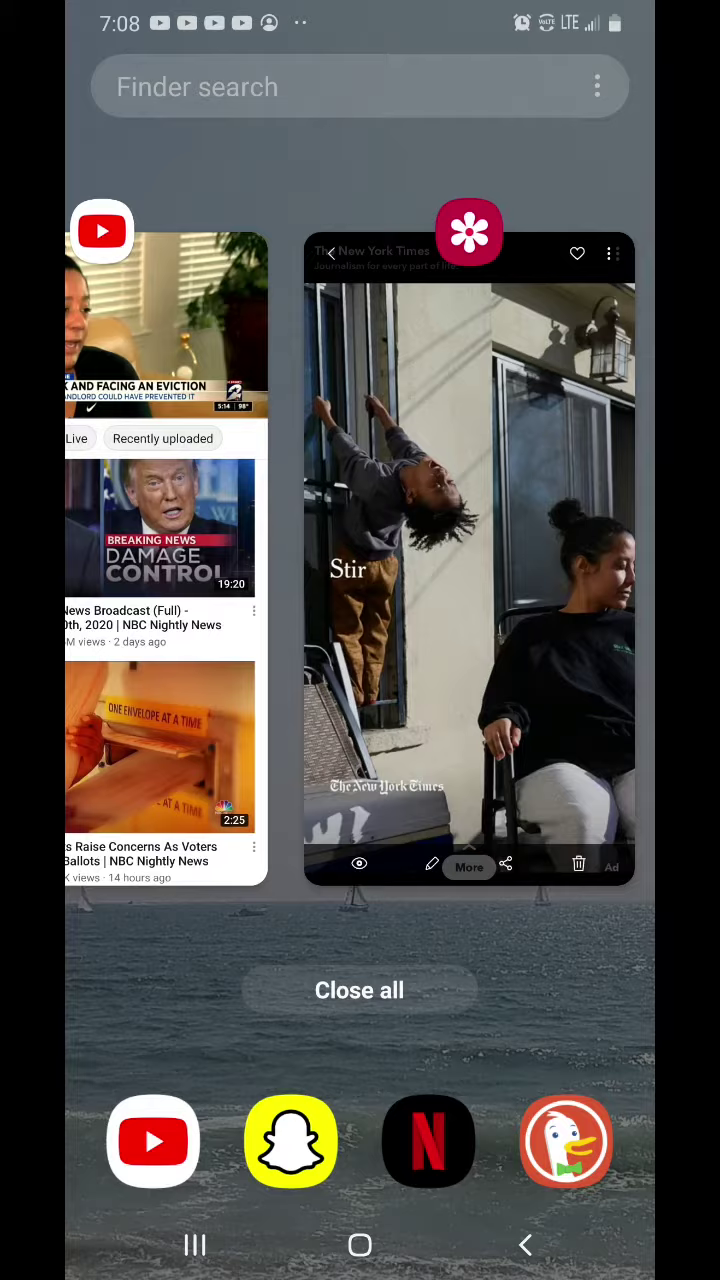
pyautogui.moveTo(200, 560); pyautogui.dragTo(450, 560)
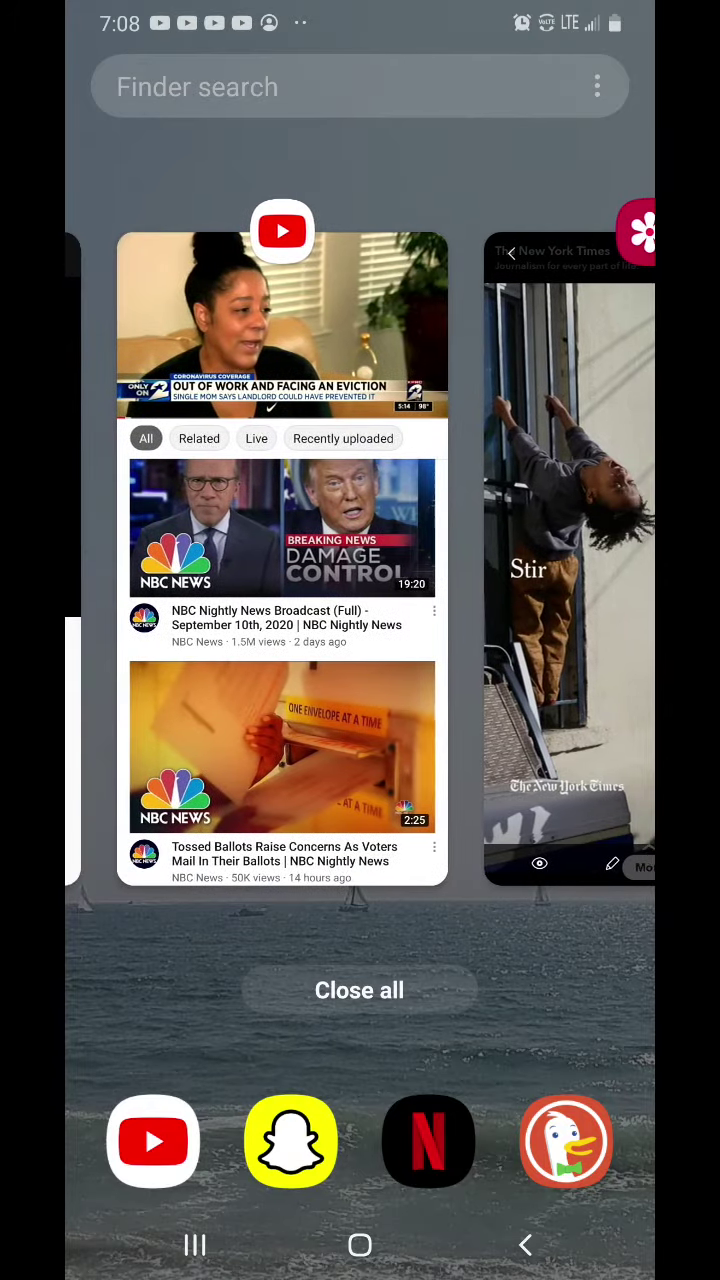
pyautogui.moveTo(400, 560); pyautogui.dragTo(380, 560)
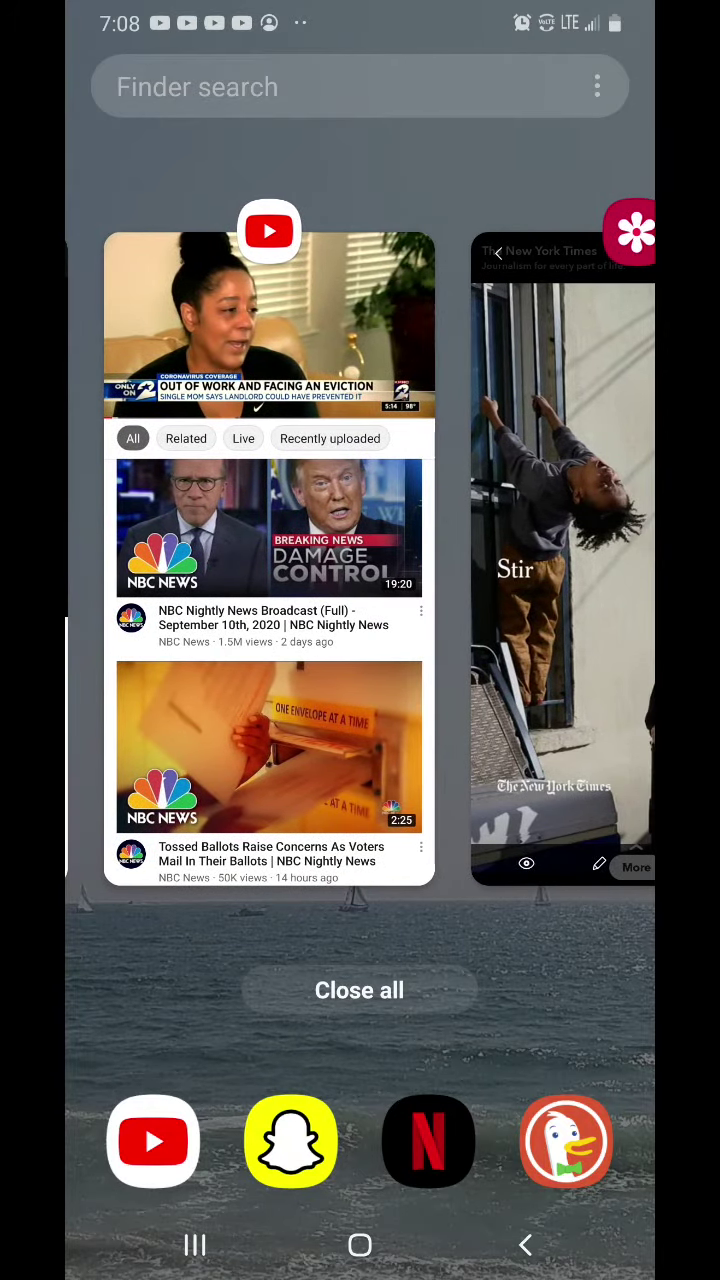
pyautogui.moveTo(500, 560); pyautogui.dragTo(300, 560)
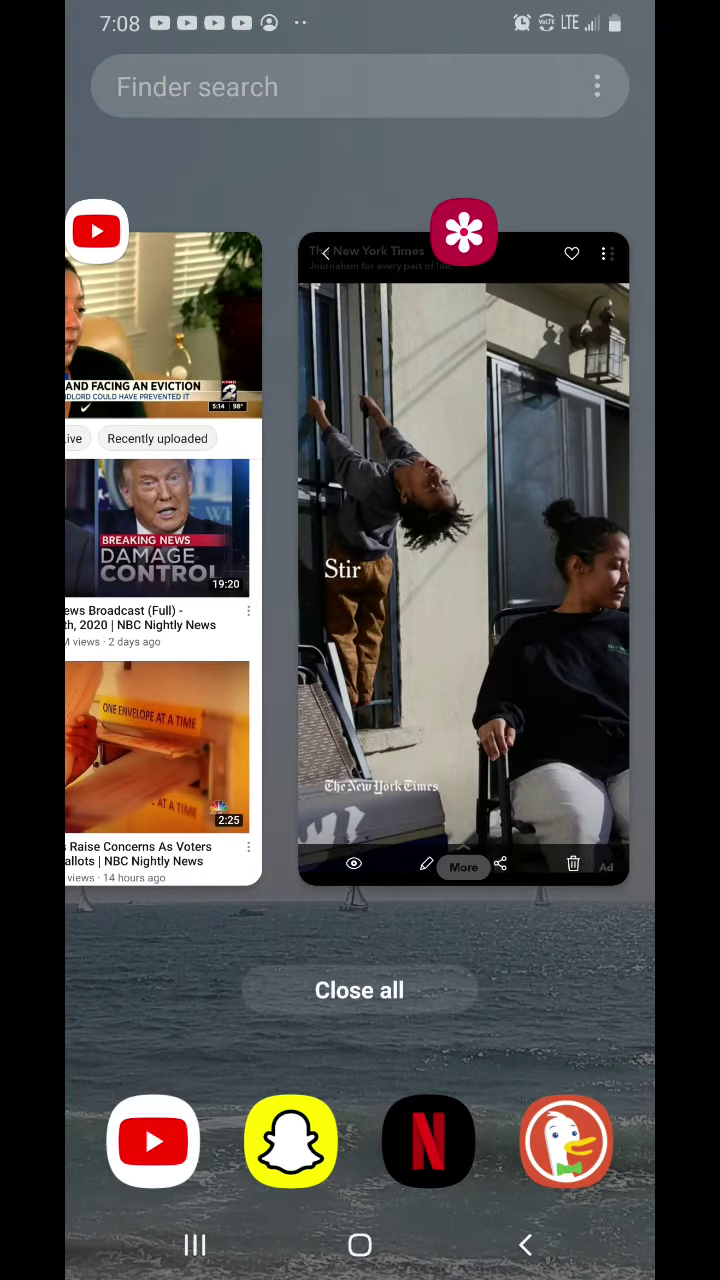
pyautogui.moveTo(250, 560)
pyautogui.mouseDown()
pyautogui.moveTo(480, 560)
pyautogui.moveTo(270, 560)
pyautogui.mouseUp()
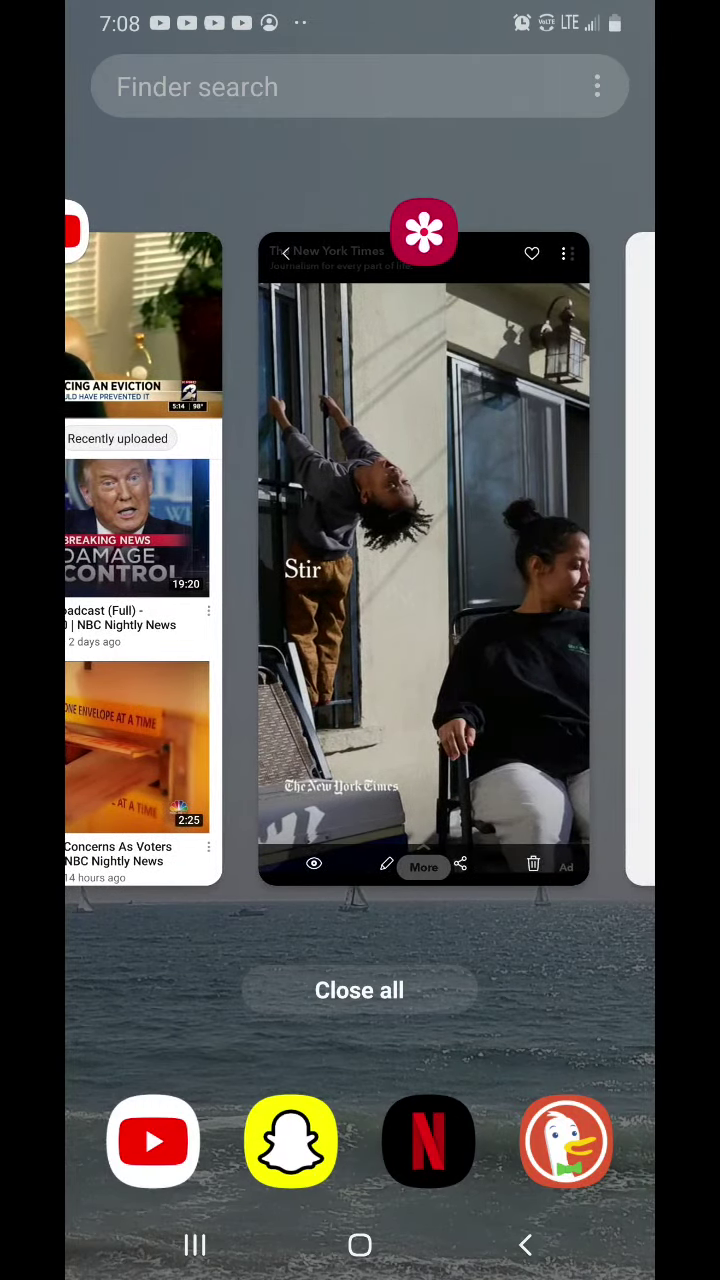
pyautogui.moveTo(250, 560); pyautogui.dragTo(420, 560)
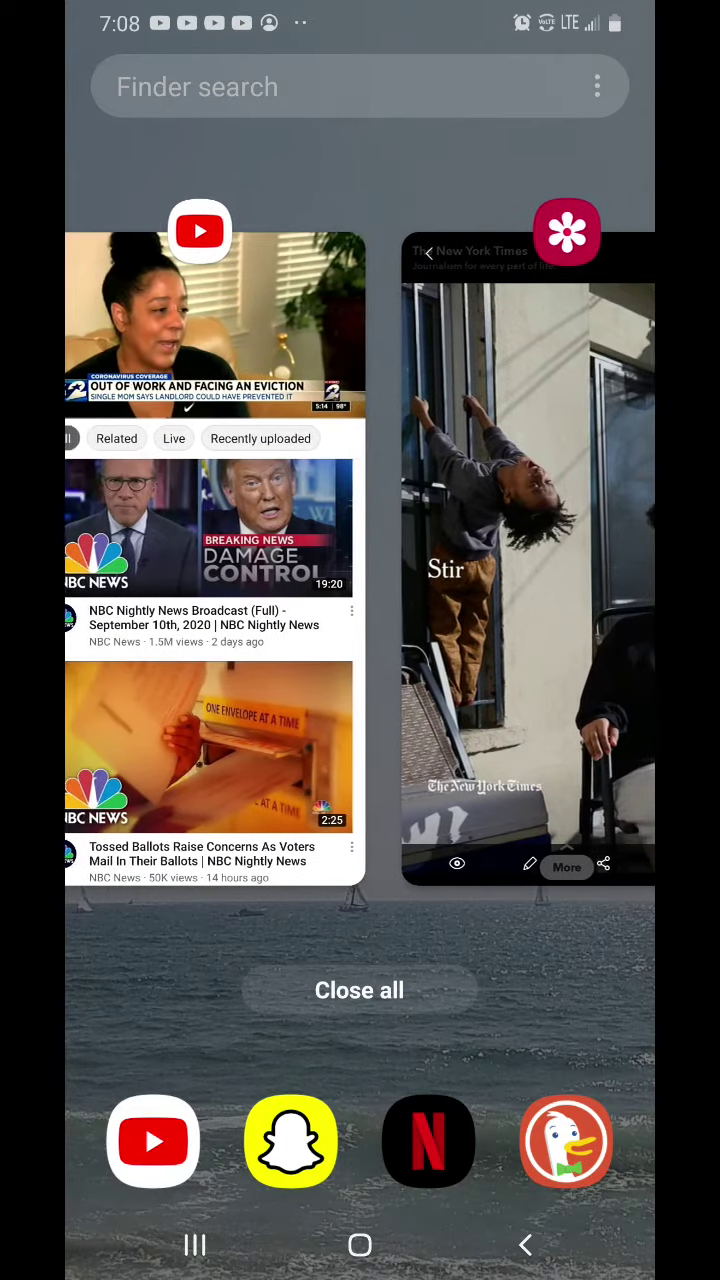
pyautogui.moveTo(500, 560); pyautogui.dragTo(300, 560)
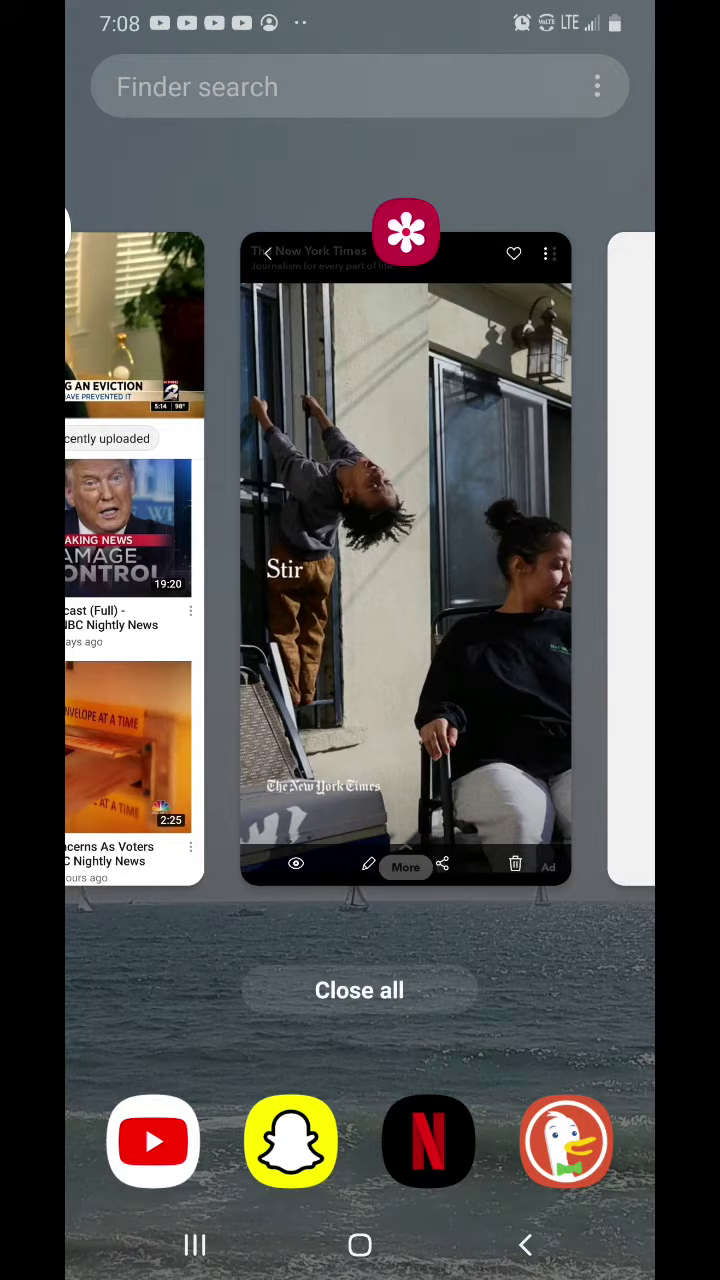
pyautogui.moveTo(250, 560); pyautogui.dragTo(500, 560)
# Re-centre the NYT photo, open it, zoom onto the woman's face, then return to recents.
pyautogui.moveTo(550, 560); pyautogui.dragTo(150, 560)
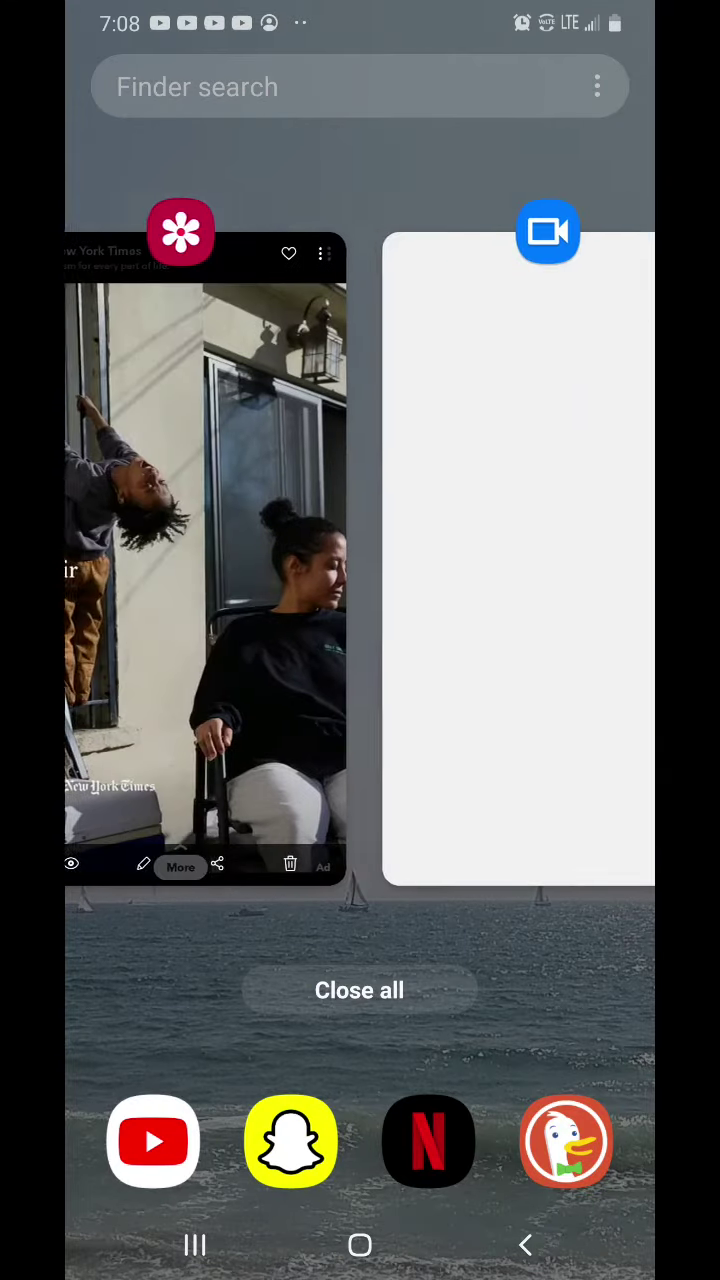
pyautogui.moveTo(250, 560); pyautogui.dragTo(500, 560)
pyautogui.click(360, 560)
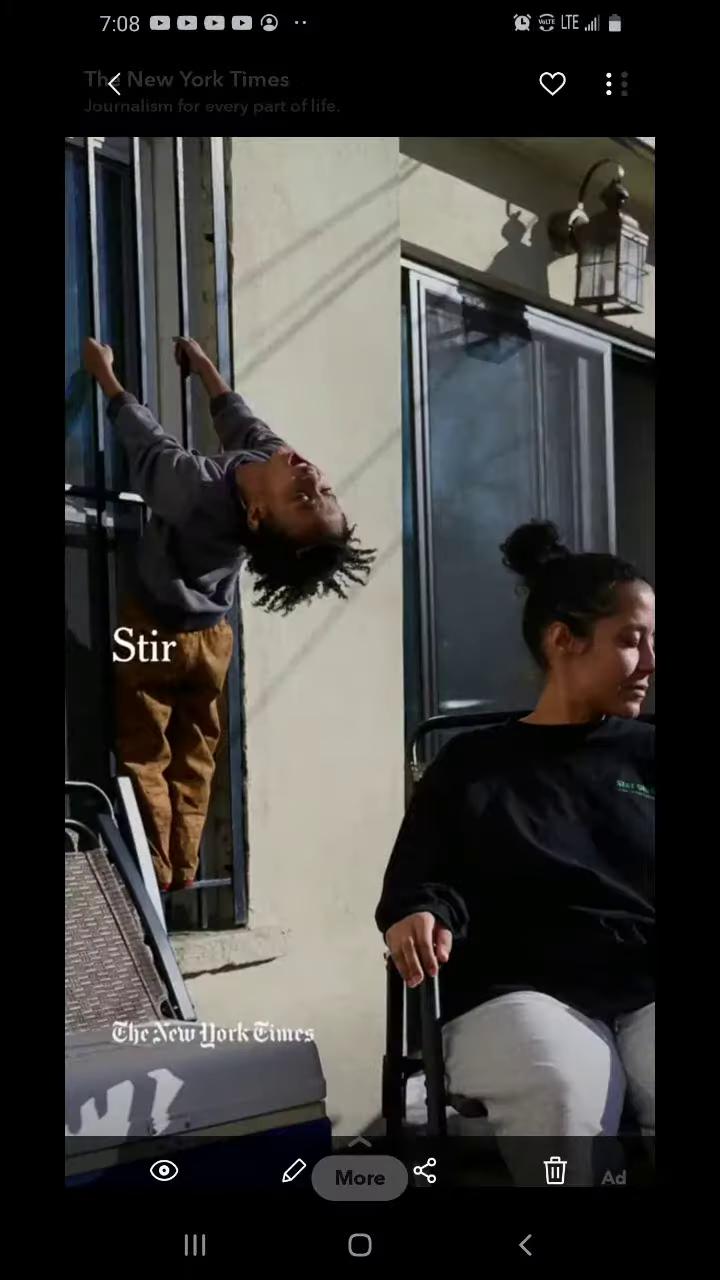
pyautogui.moveTo(500, 700); pyautogui.dragTo(400, 500)
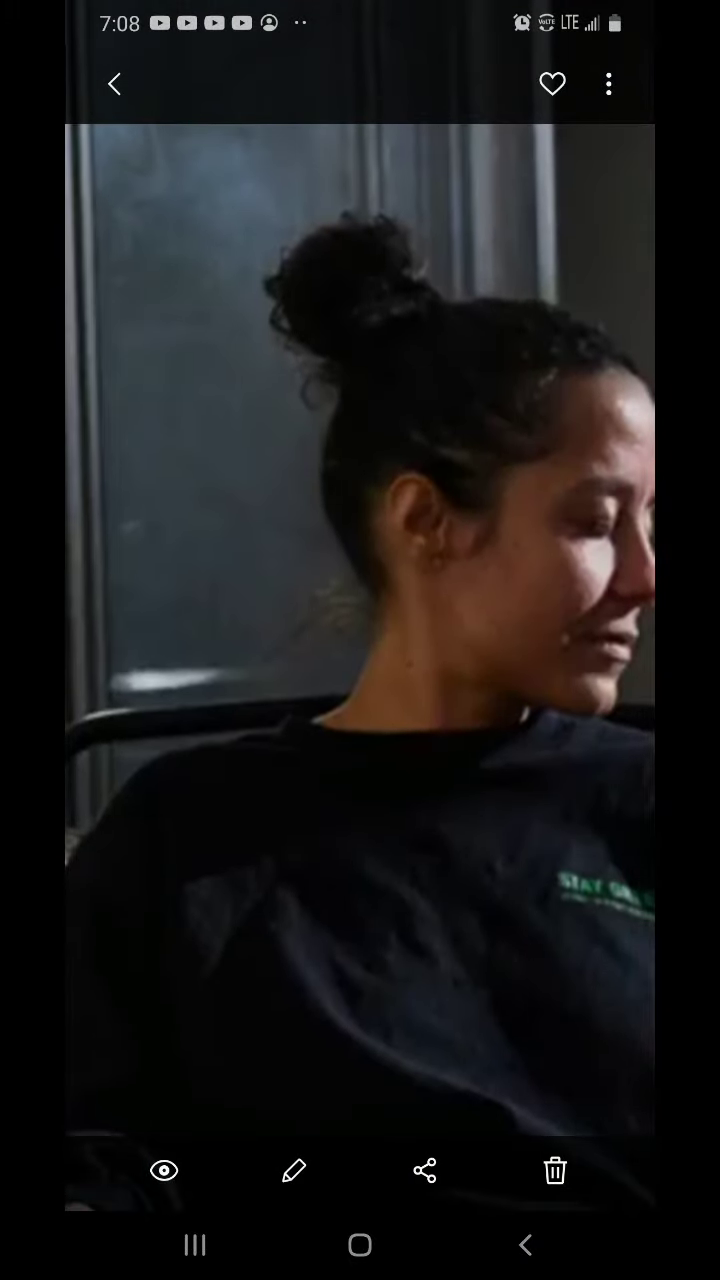
pyautogui.click(194, 1245)
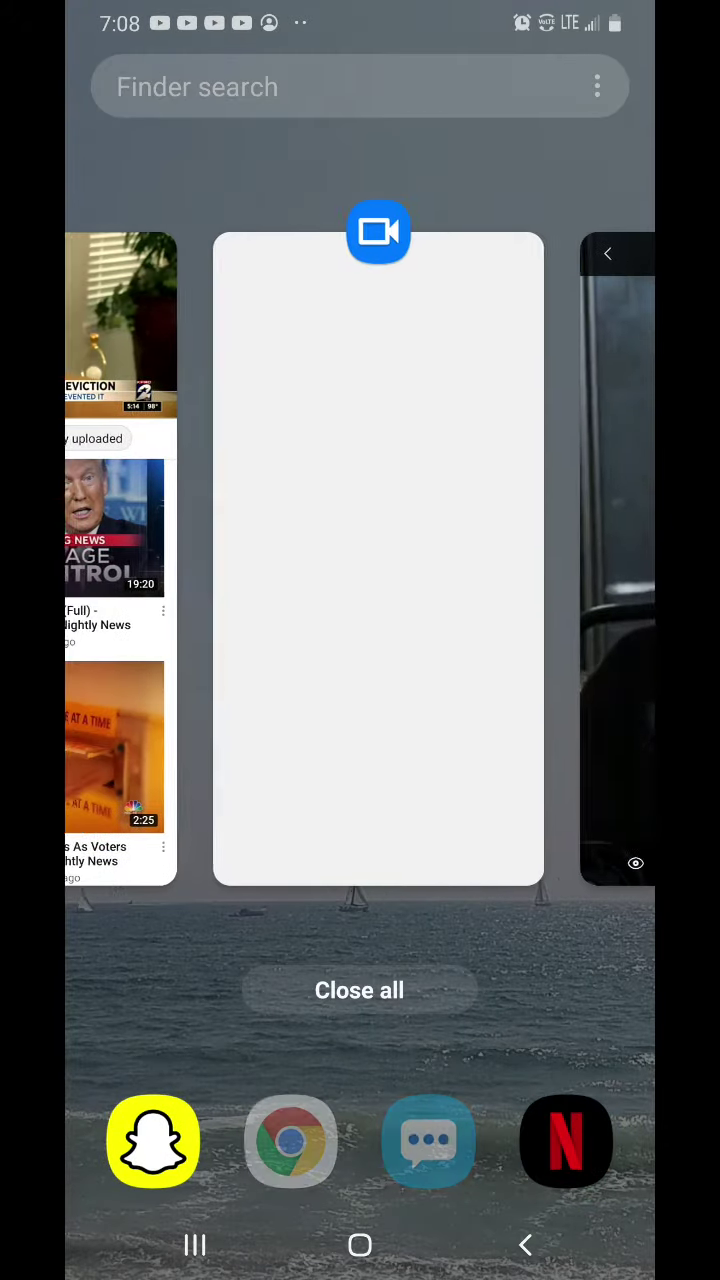
pyautogui.moveTo(150, 560); pyautogui.dragTo(450, 560)
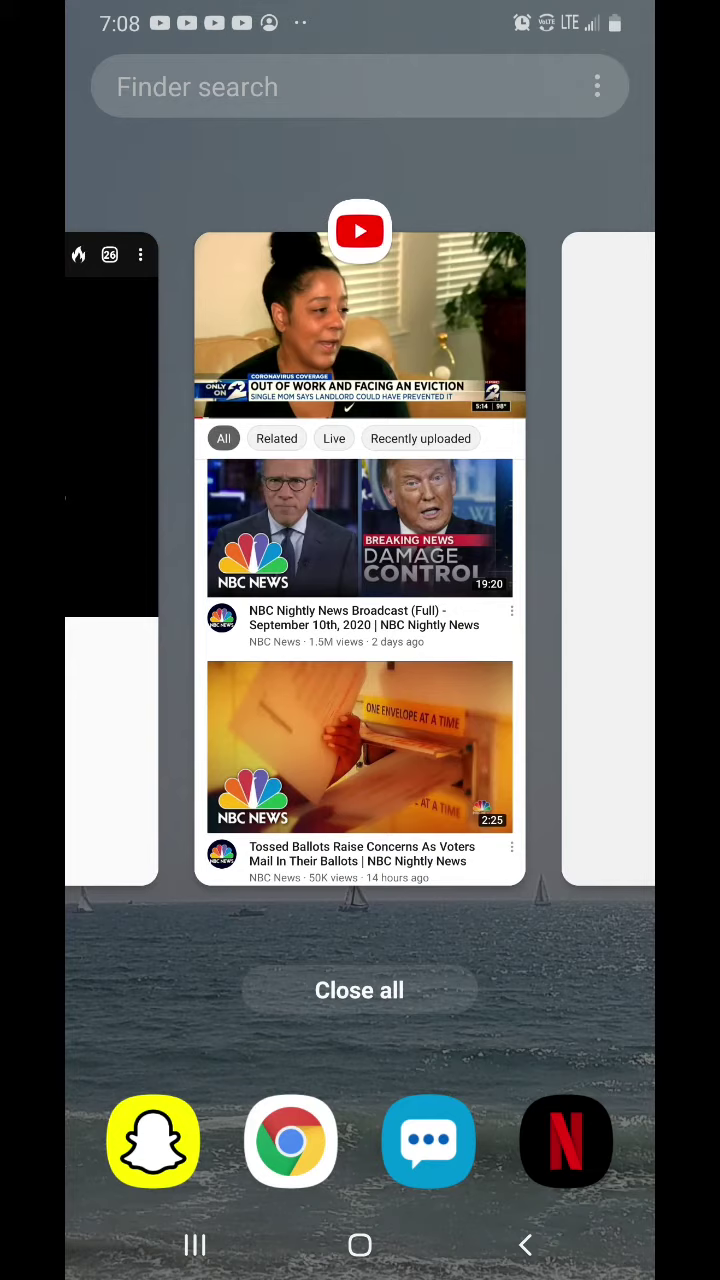
pyautogui.moveTo(550, 560); pyautogui.dragTo(150, 560)
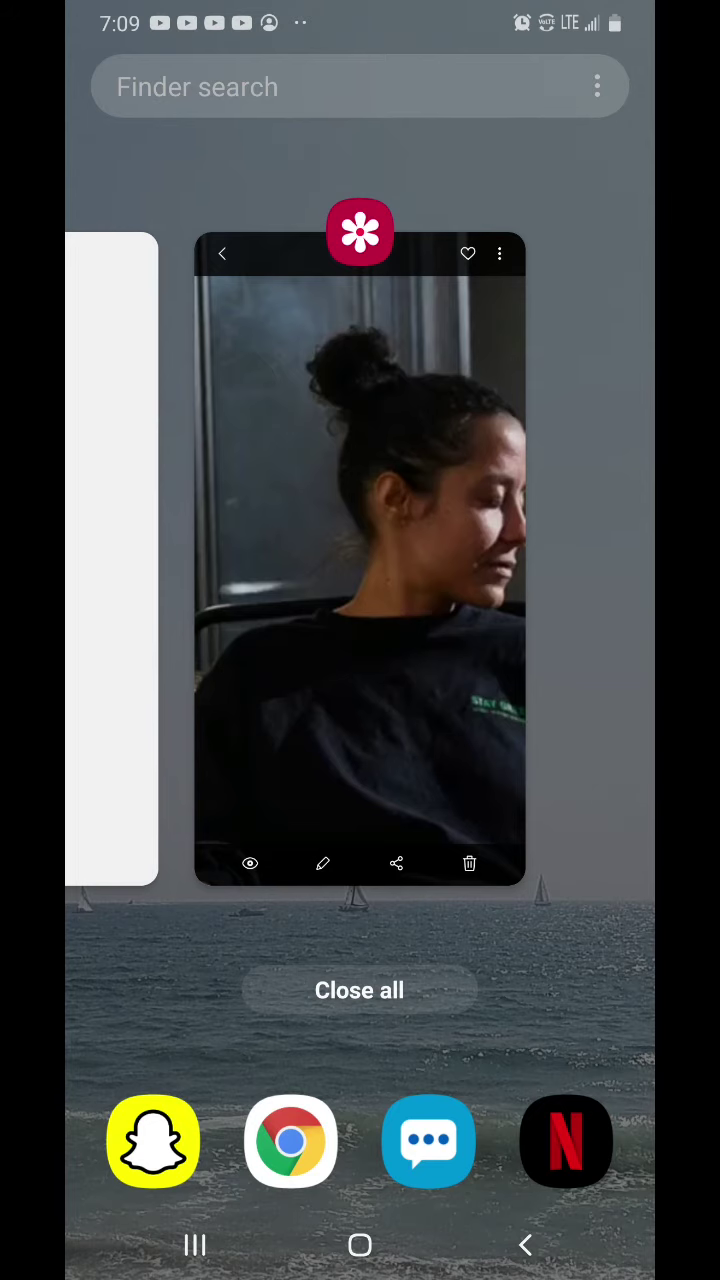
pyautogui.moveTo(200, 560); pyautogui.dragTo(550, 560)
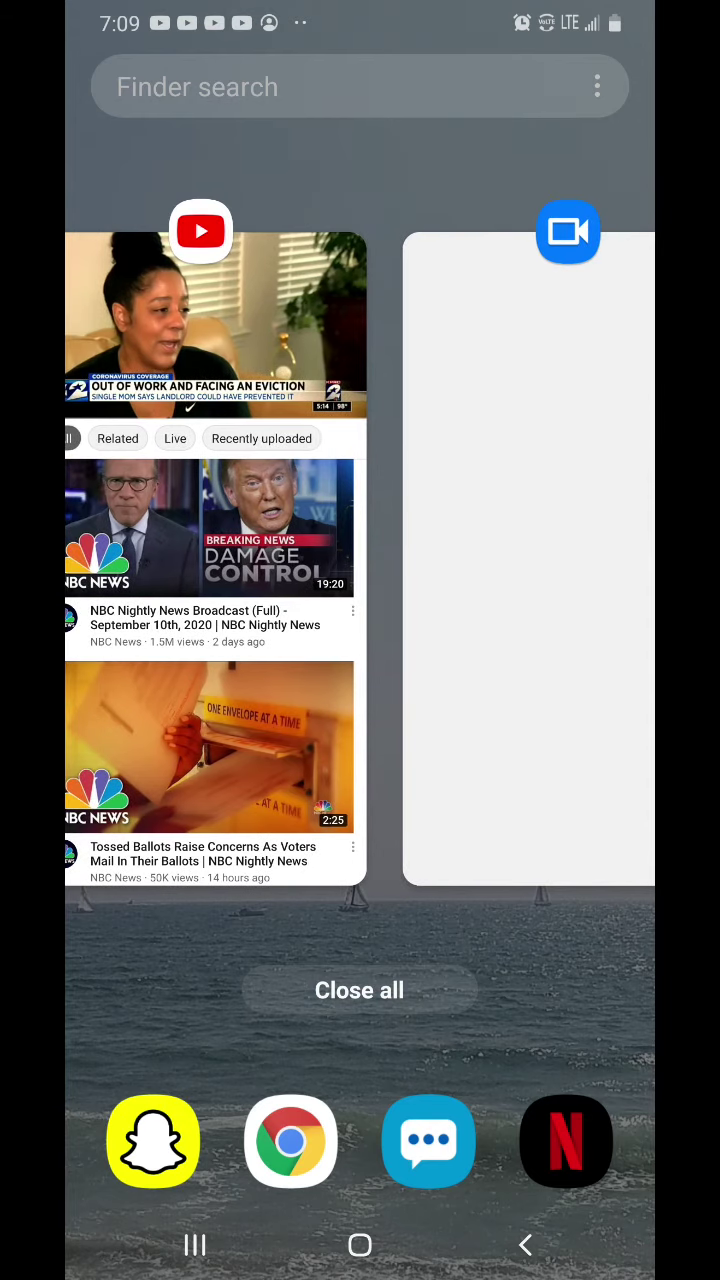
pyautogui.moveTo(550, 560); pyautogui.dragTo(150, 560)
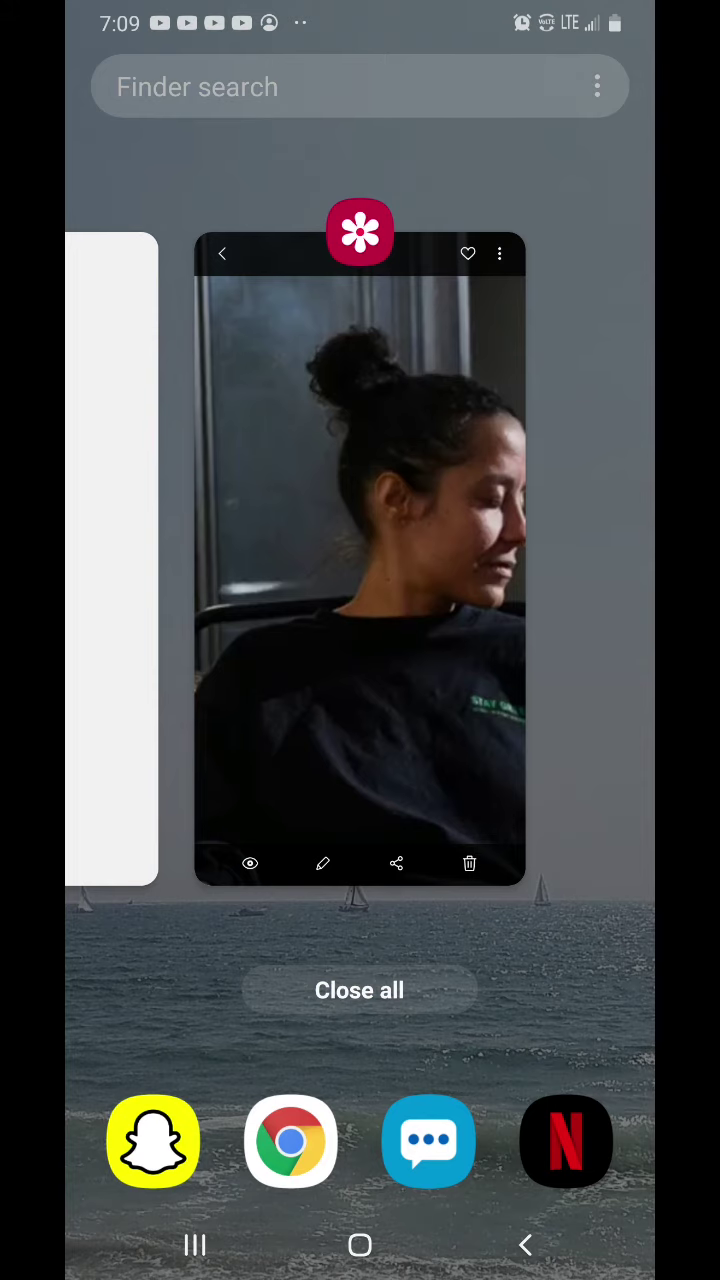
pyautogui.moveTo(150, 560); pyautogui.dragTo(550, 560)
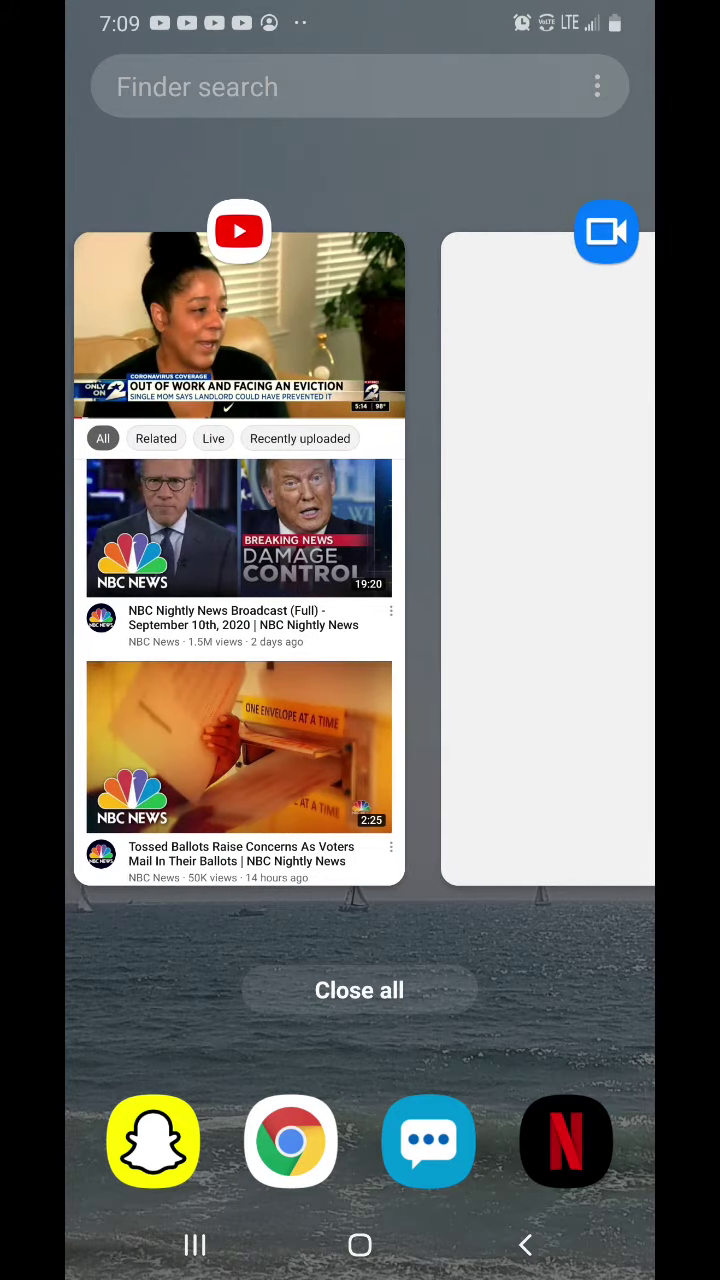
pyautogui.moveTo(550, 560); pyautogui.dragTo(100, 560)
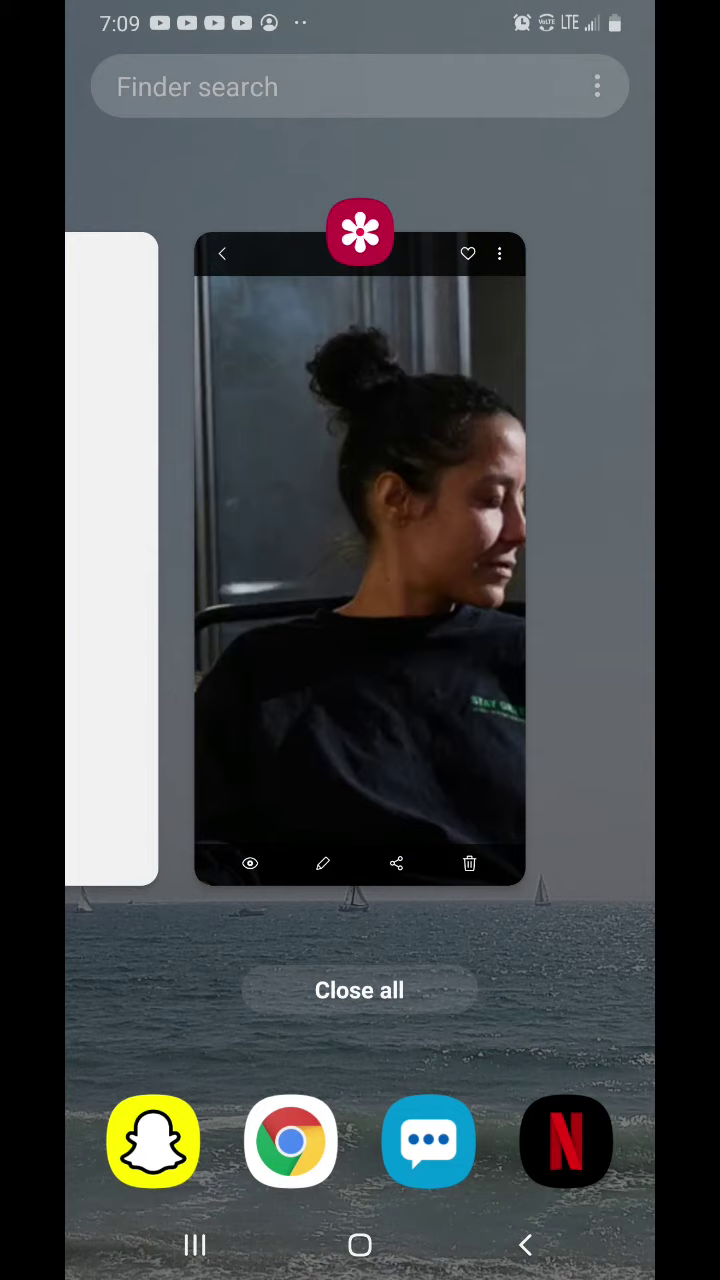